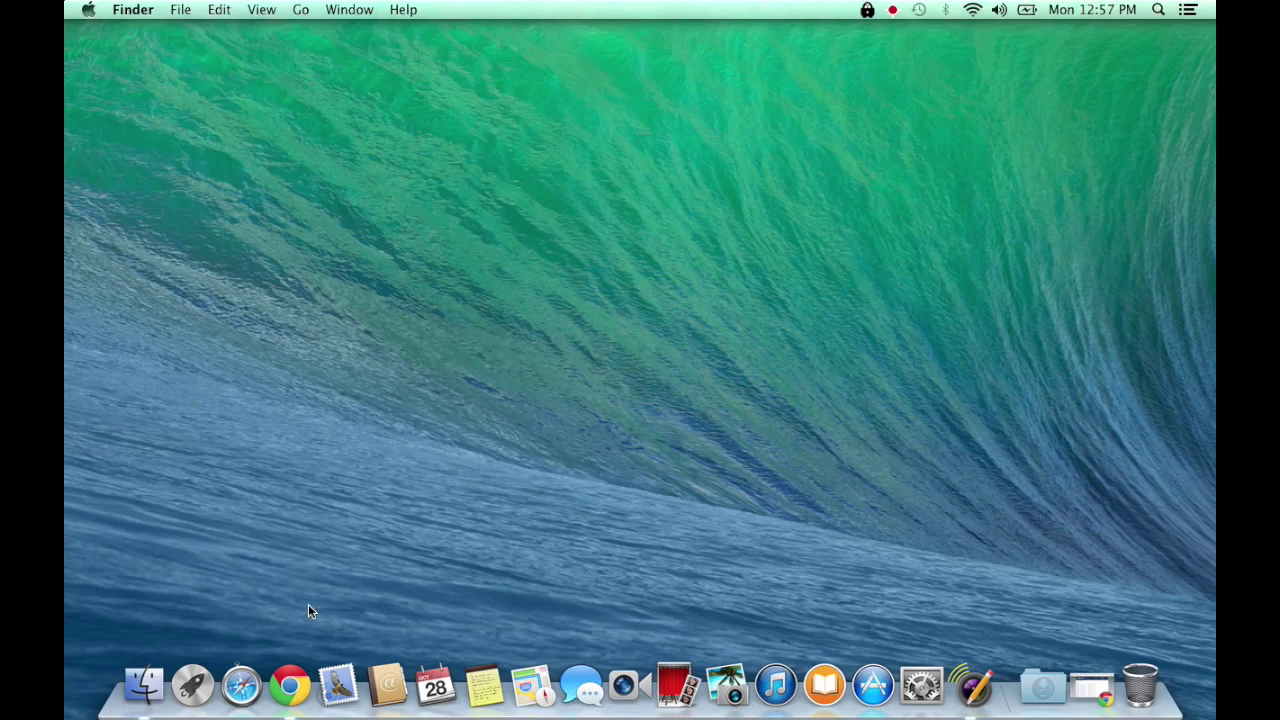
Glance at Launchpad, then bring up Chrome on the mirrors.xbmc.org/snapshots/osx listing.
left_click(192, 685)
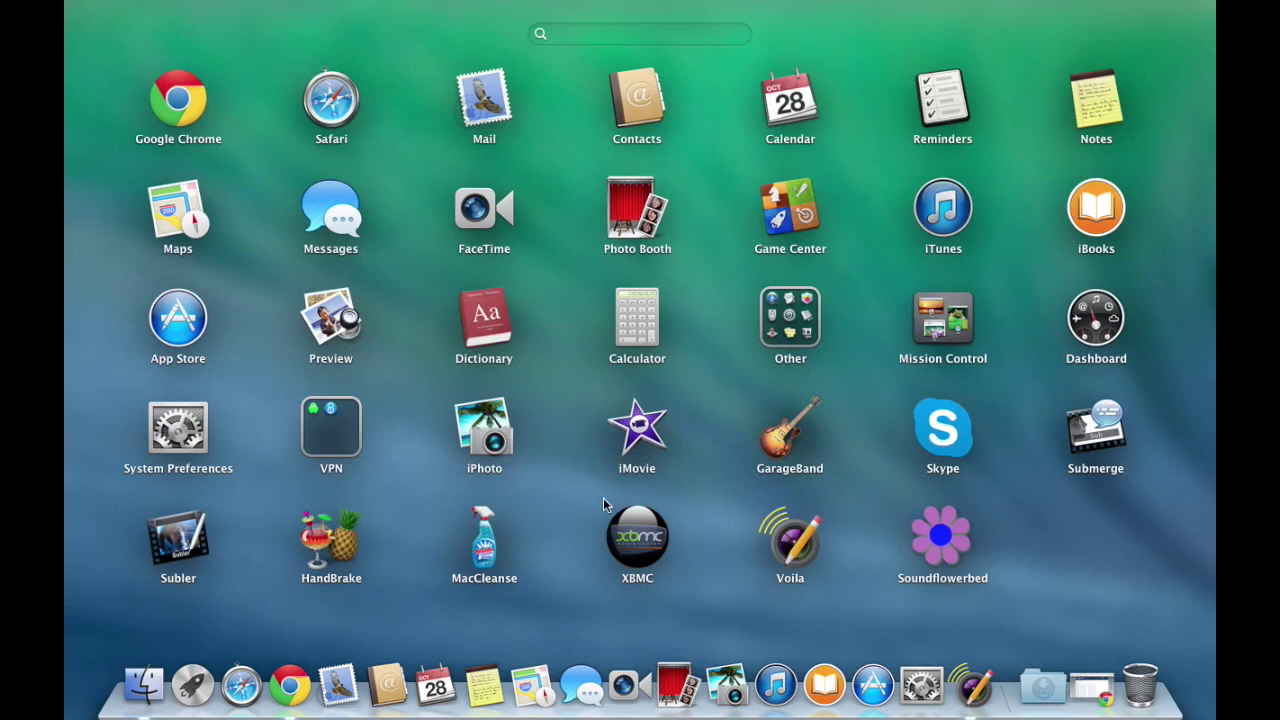
left_click(577, 550)
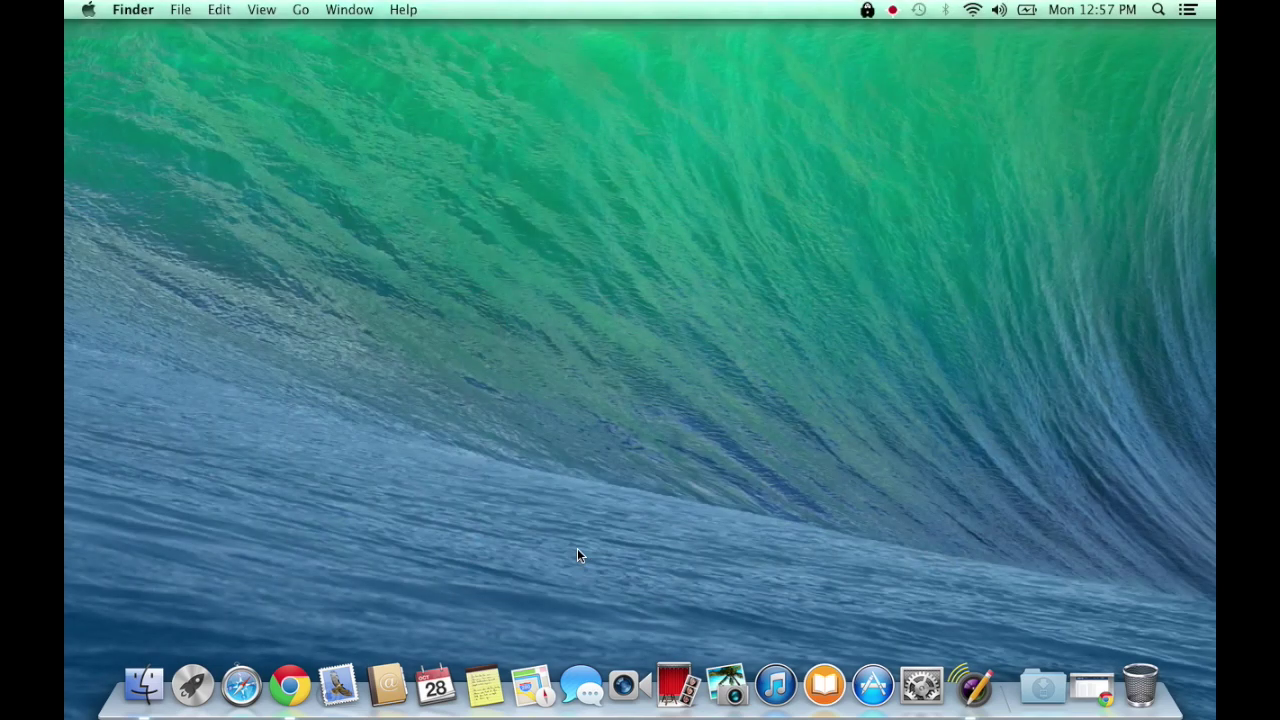
left_click(289, 685)
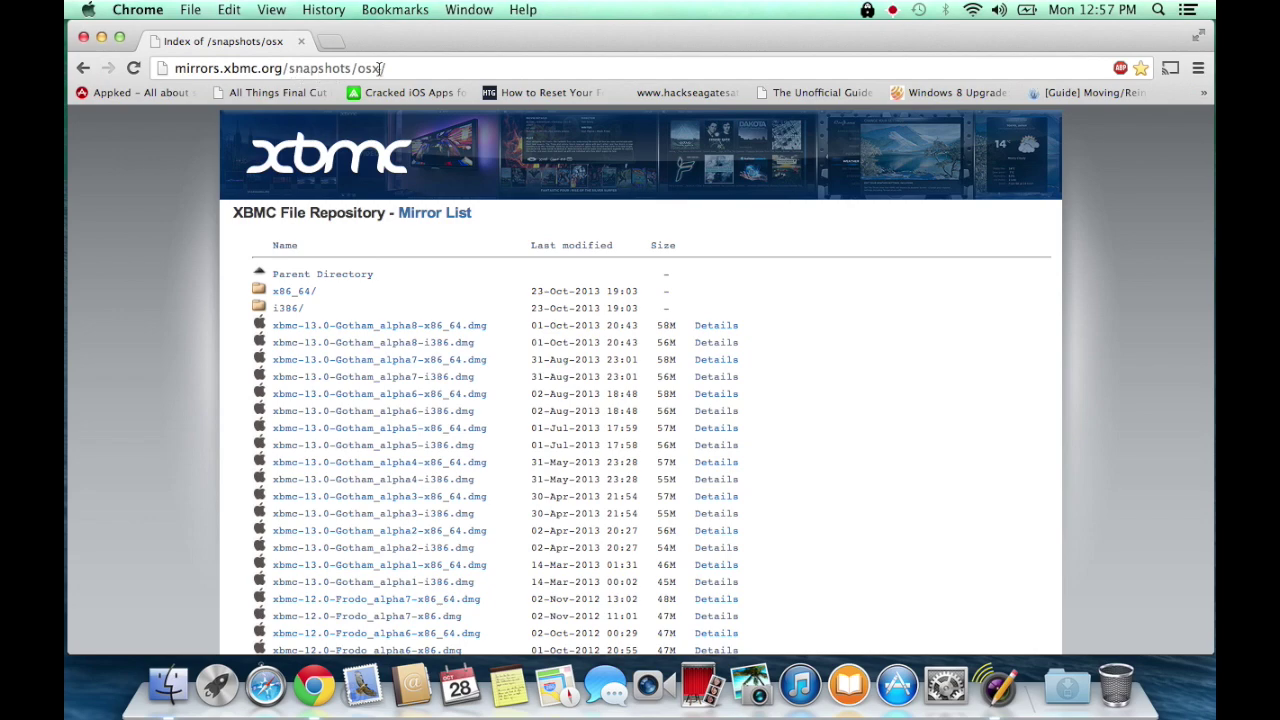
Scroll down and back up through the OS X snapshot file list, then minimize Chrome.
scroll(150, 254, "down", 2)
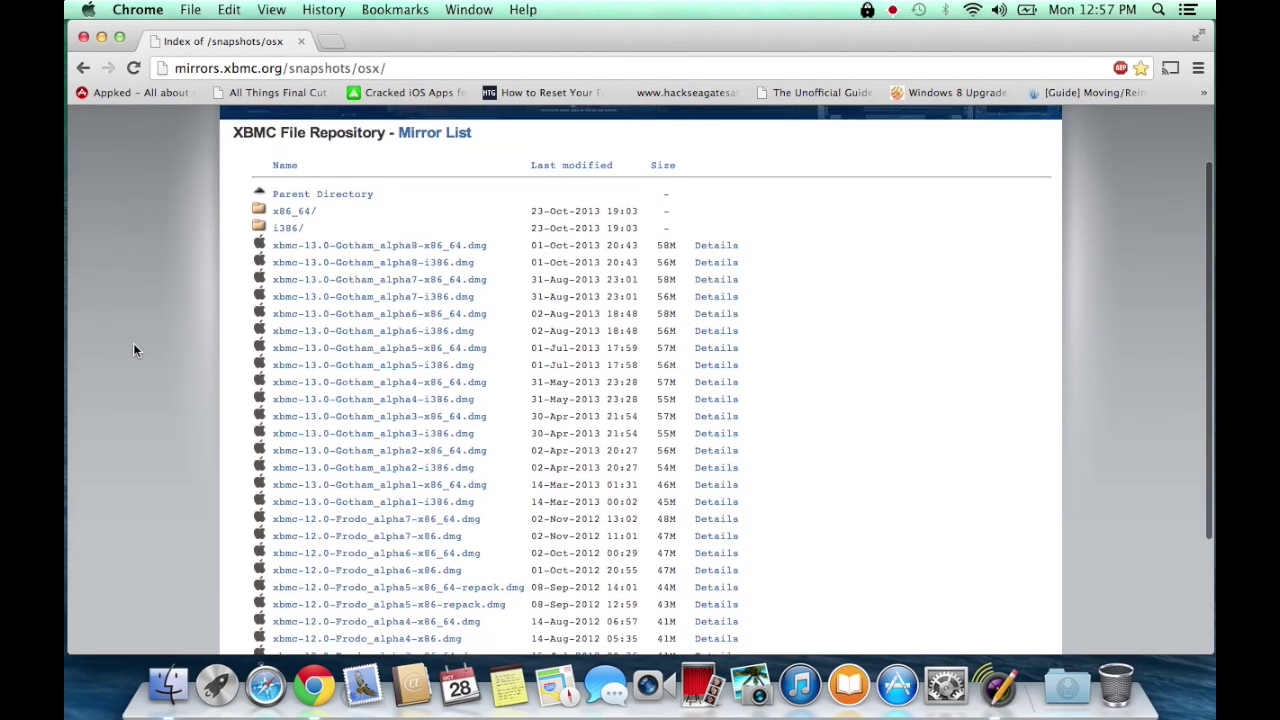
scroll(134, 345, "down", 3)
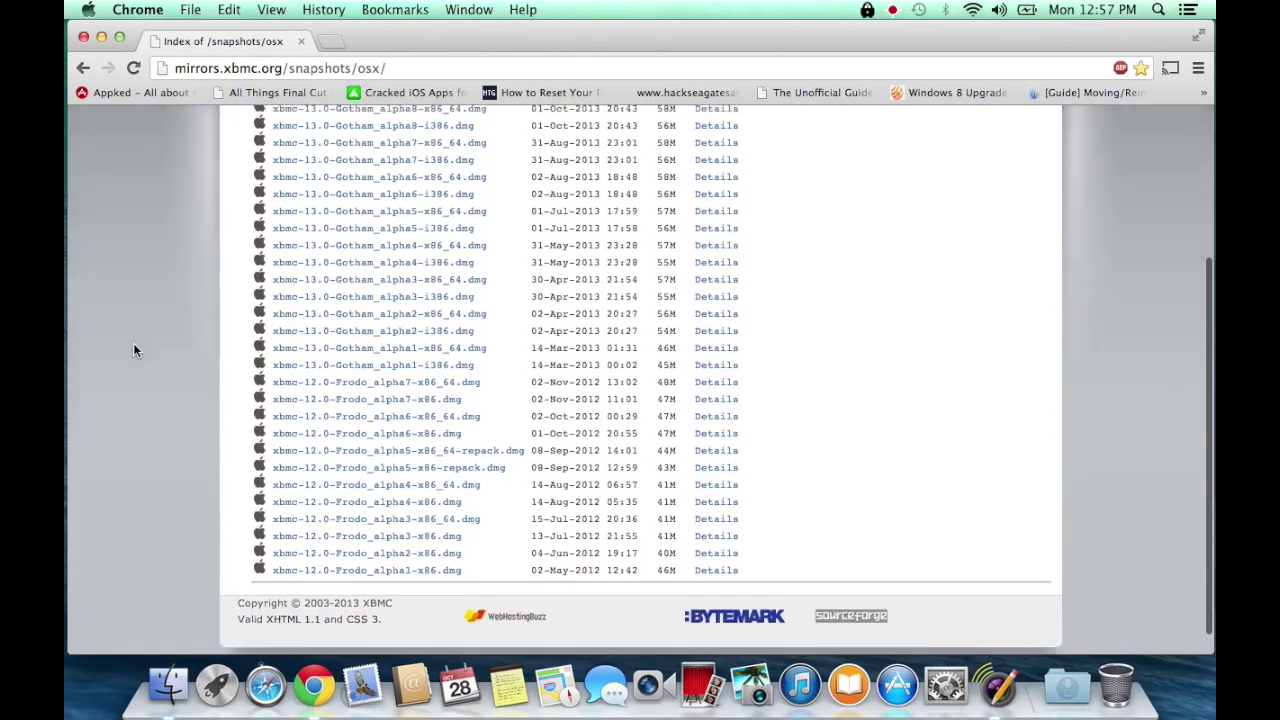
scroll(134, 350, "down", 1)
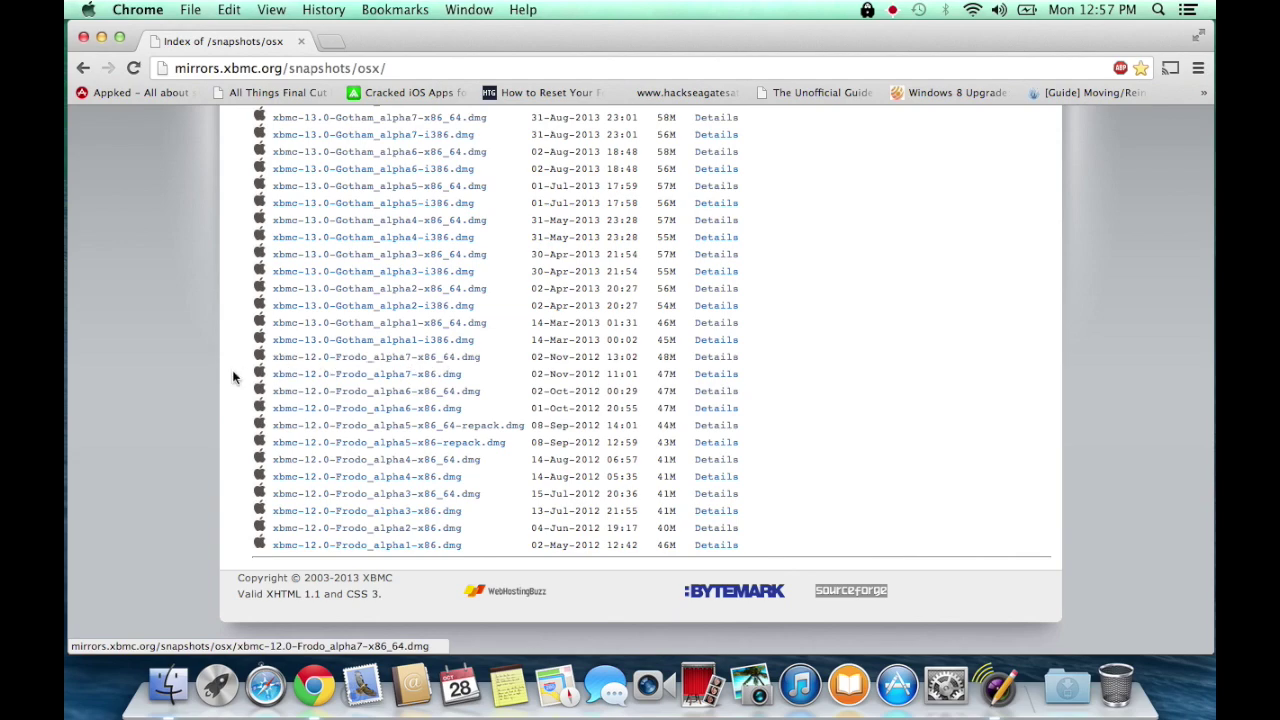
scroll(176, 377, "up", 1)
scroll(176, 377, "up", 5)
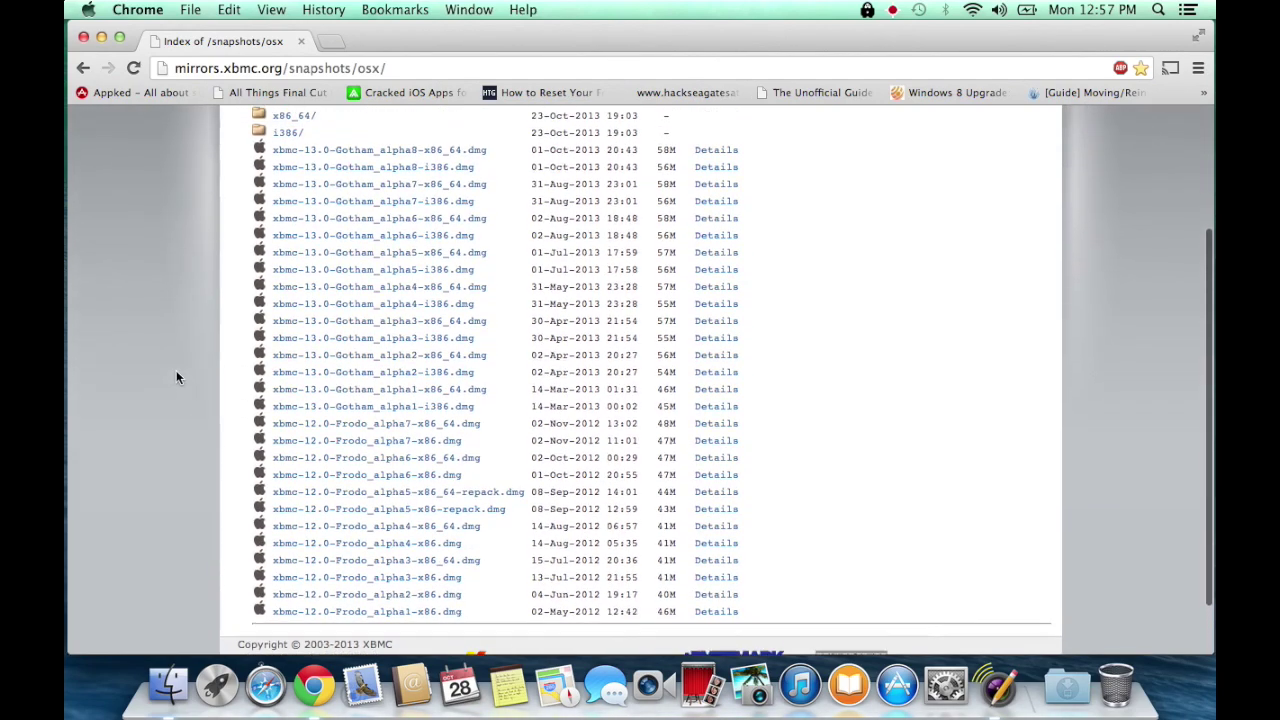
scroll(176, 377, "up", 3)
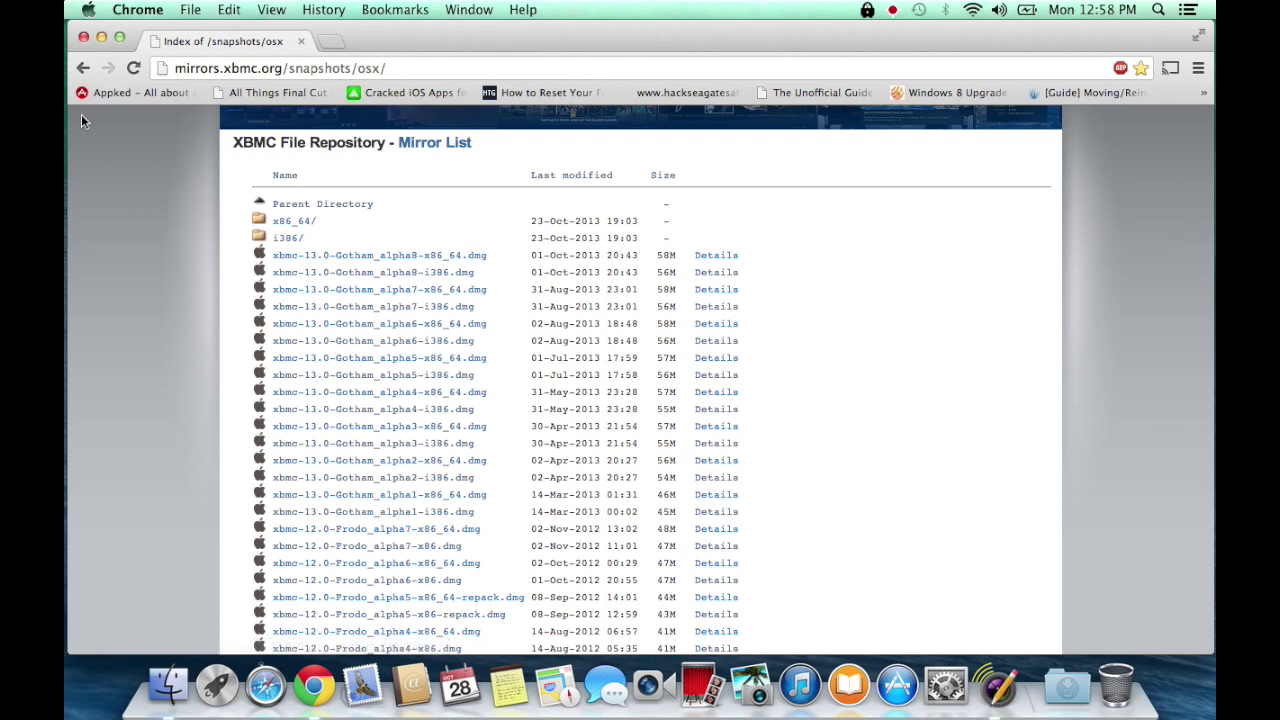
left_click(101, 37)
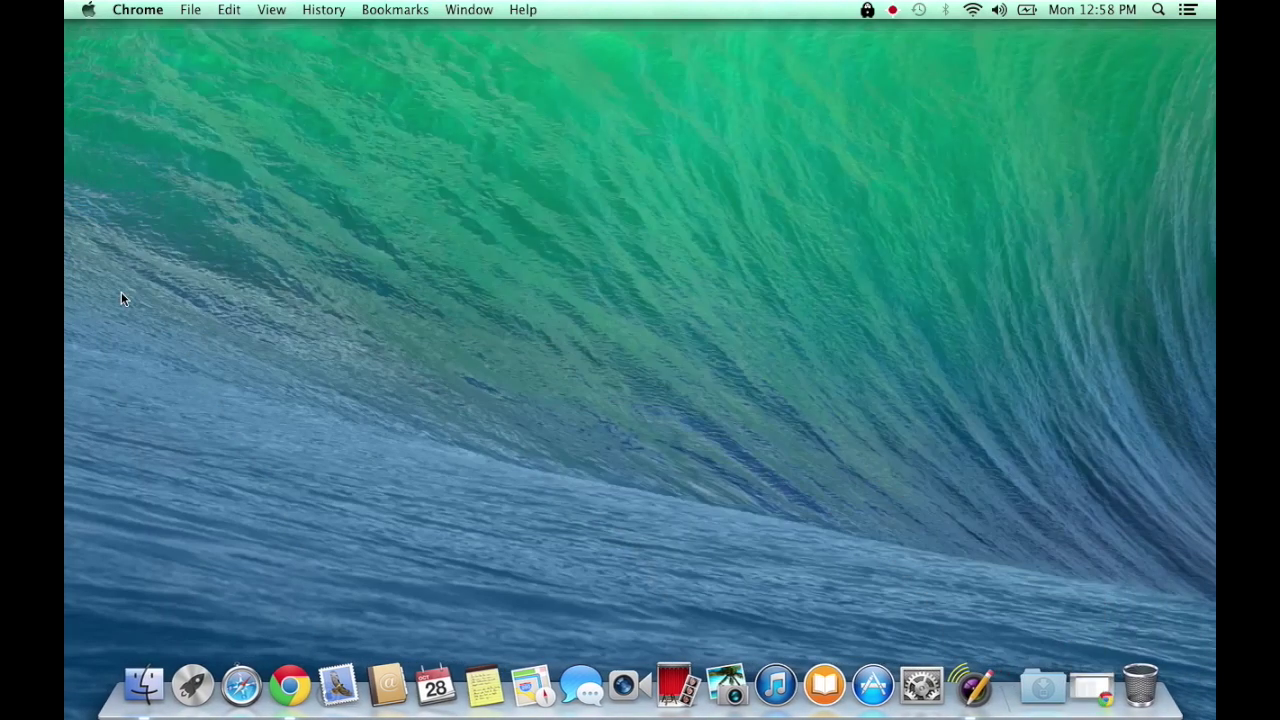
Mount the xbmc-13.0 Gotham .dmg, copy XBMC into Applications, and close the volume window.
left_click(144, 685)
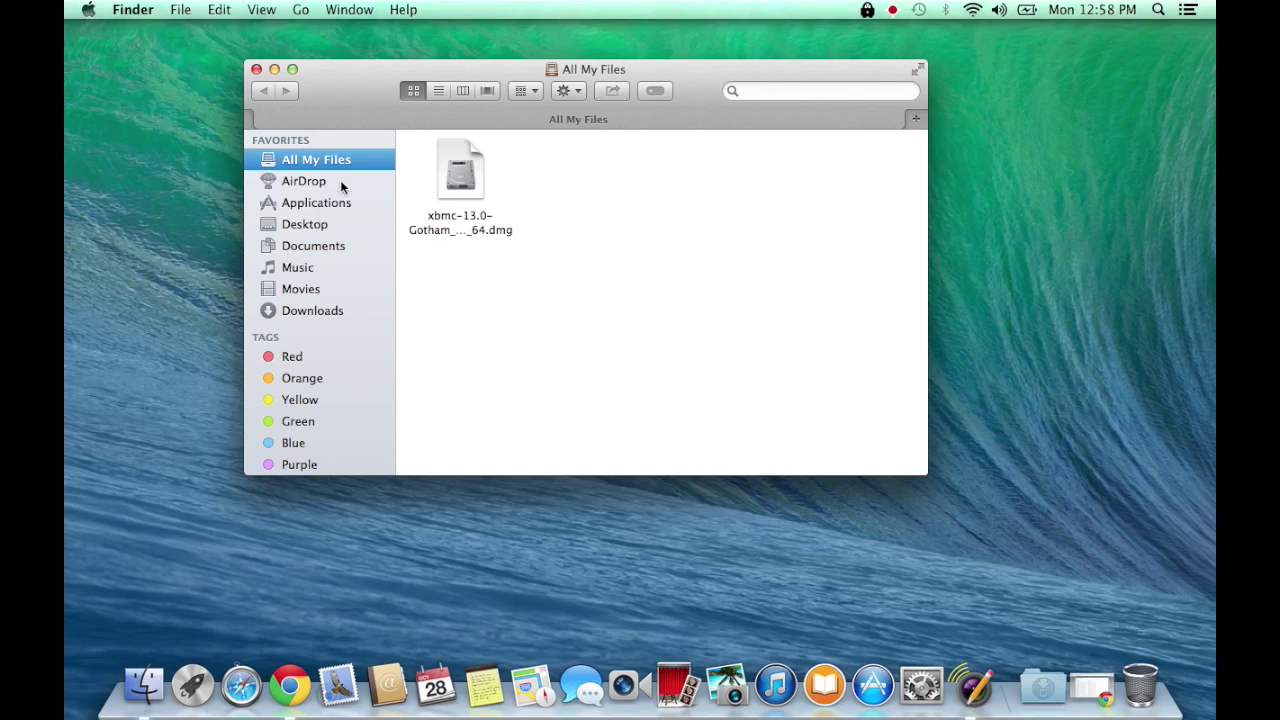
double_click(472, 177)
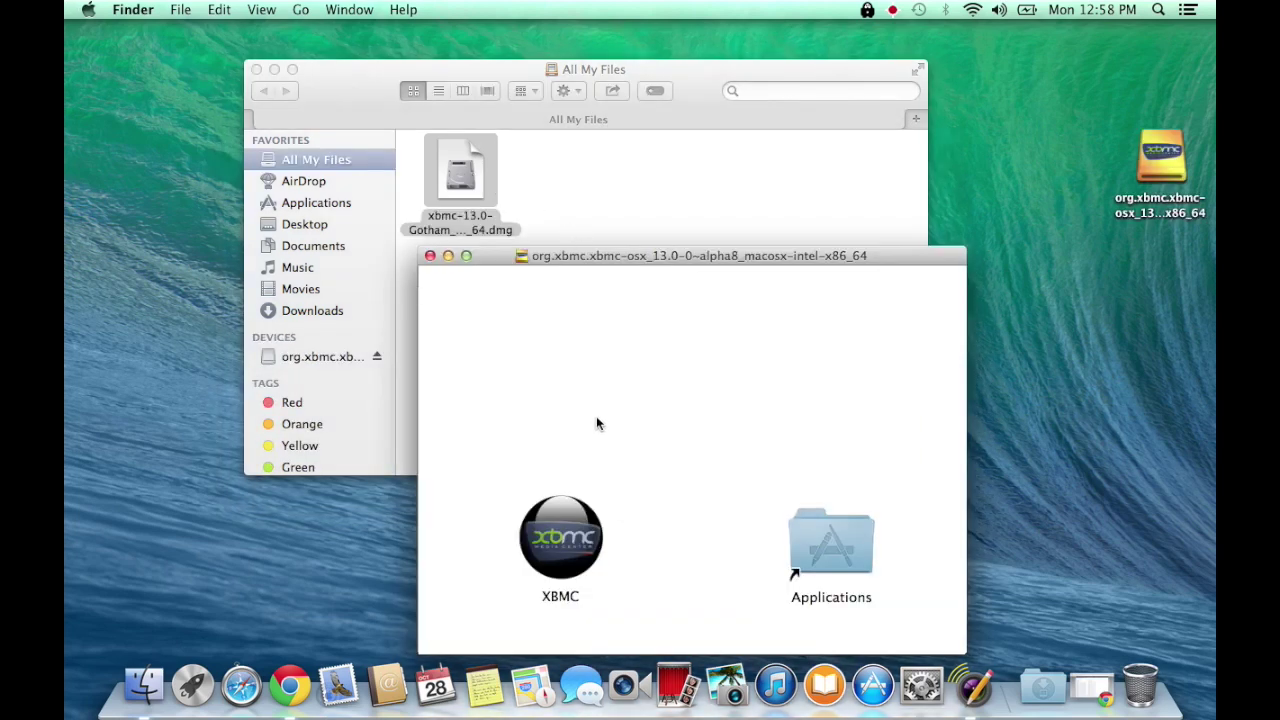
left_click_drag(565, 545, 813, 541)
left_click(706, 523)
left_click(430, 256)
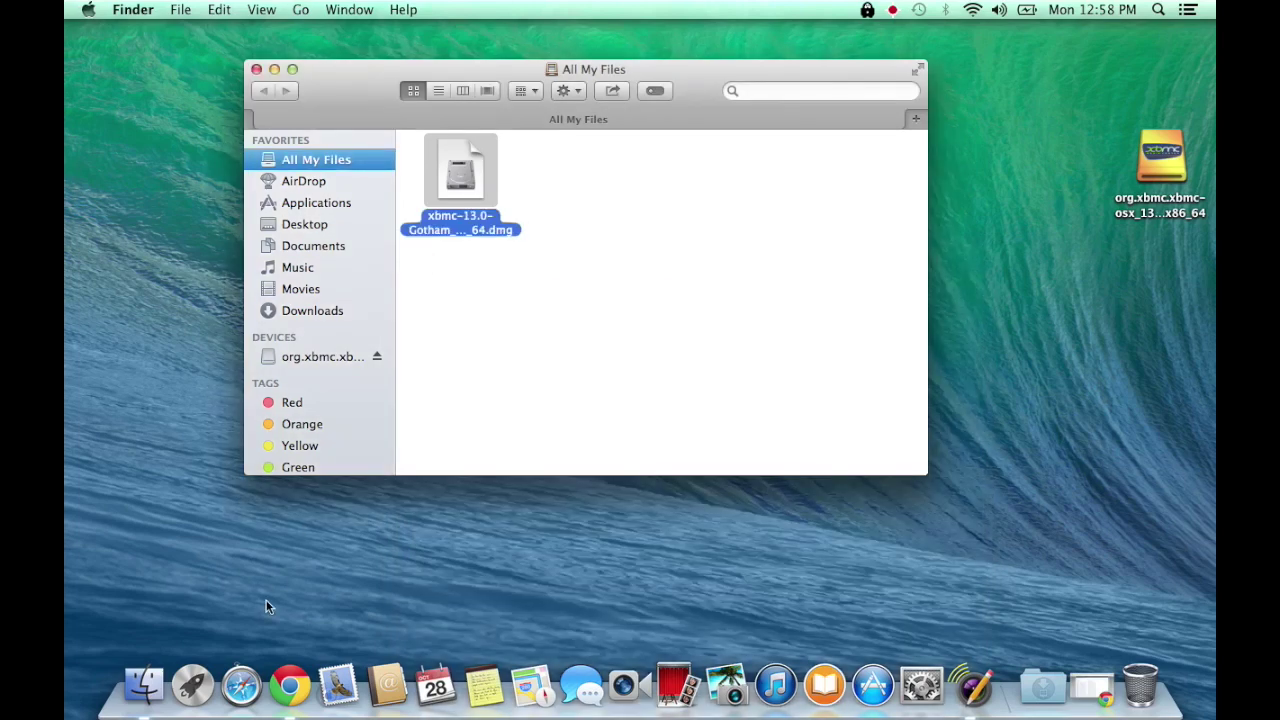
left_click(193, 690)
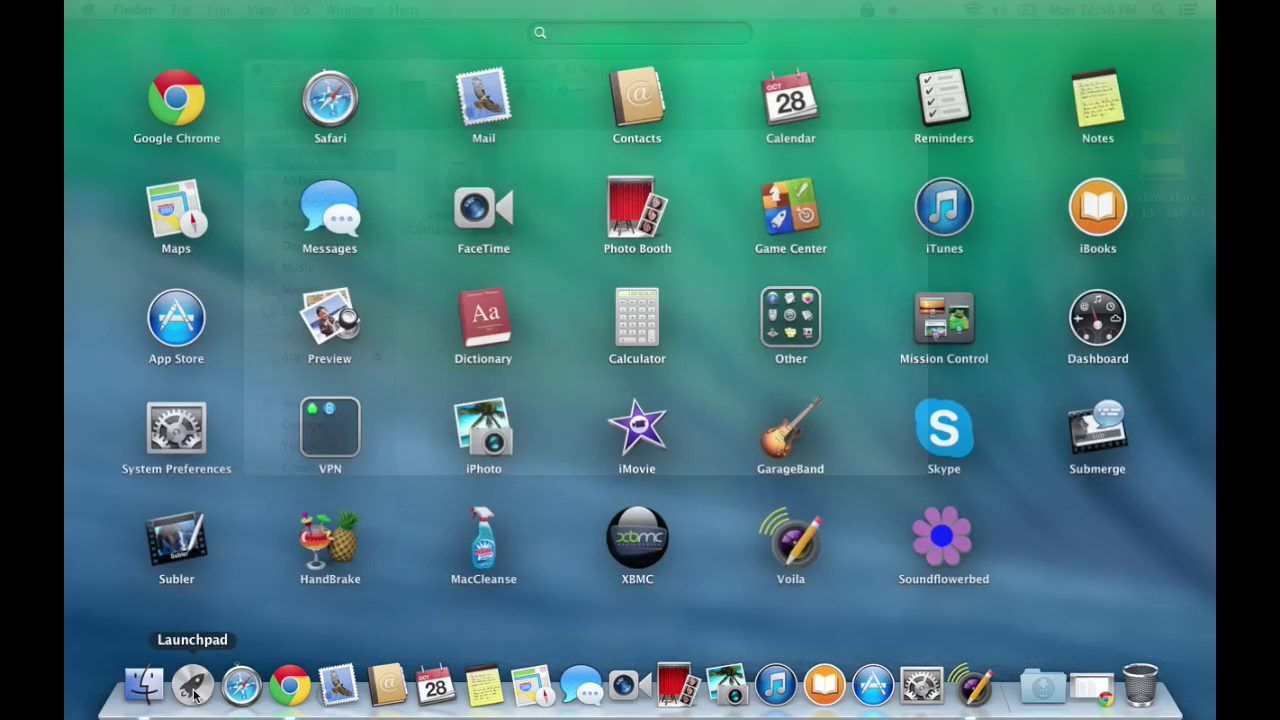
Start XBMC from its Launchpad icon to reach the full-screen home menu.
left_click(645, 560)
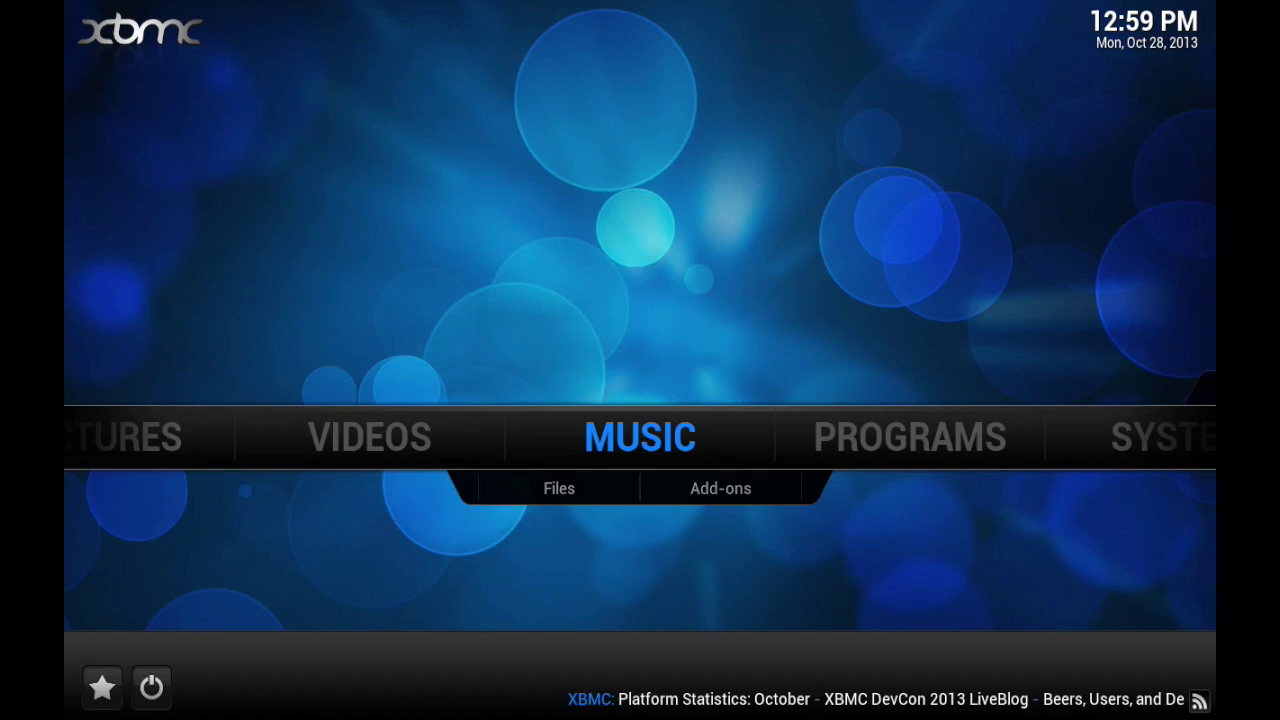
Navigate the home menu to VIDEOS and open its Add-ons list.
key("Right")
key("Right")
key("Left")
key("Left")
key("Left")
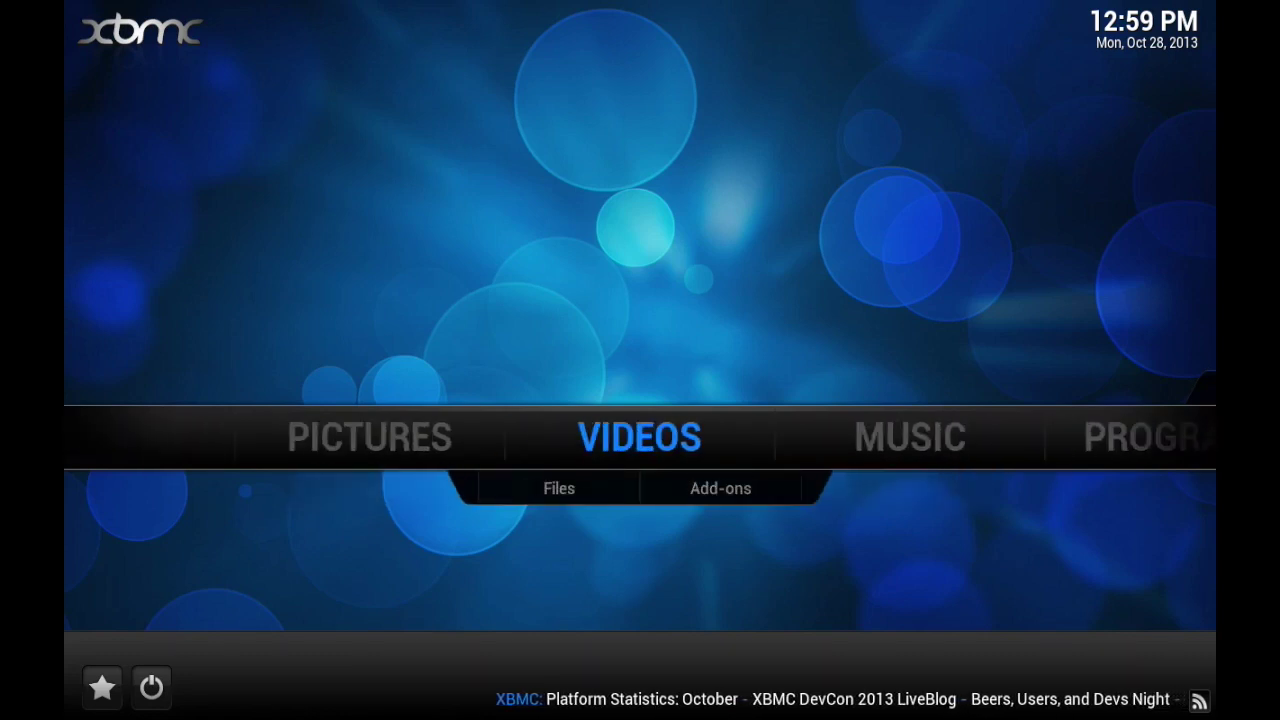
key("Left")
key("Right")
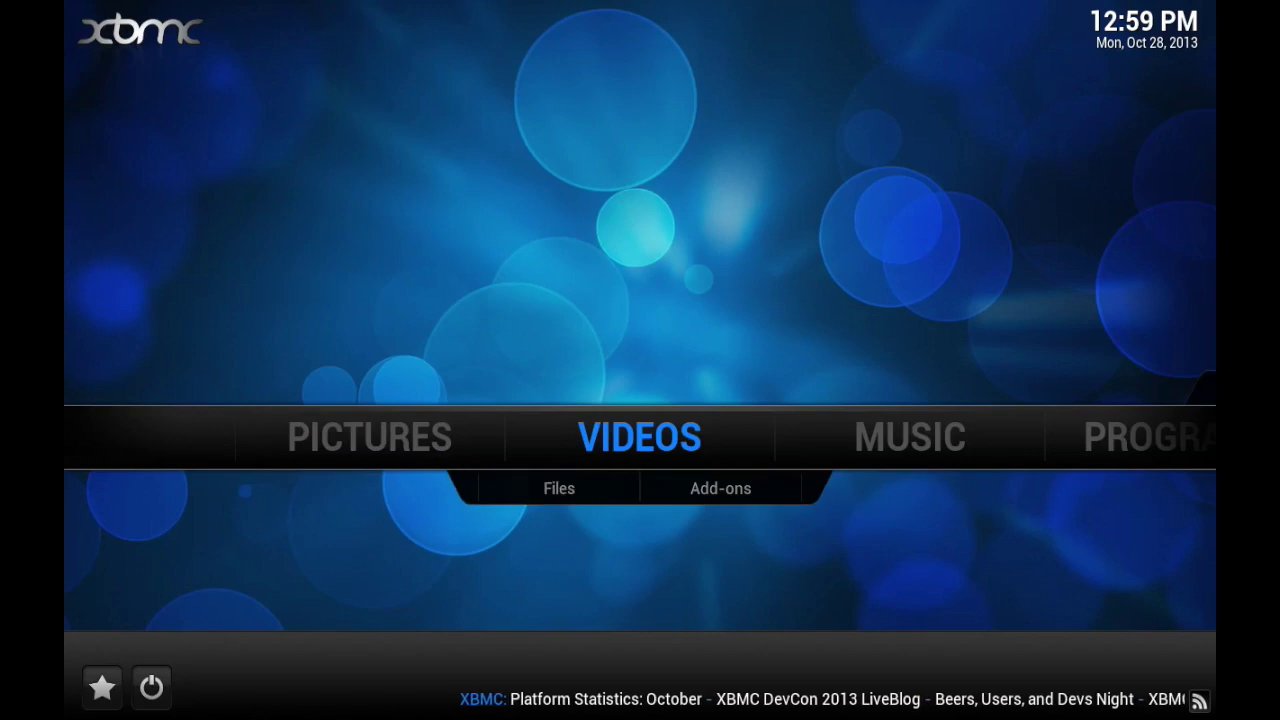
key("Down")
key("Right")
key("Return")
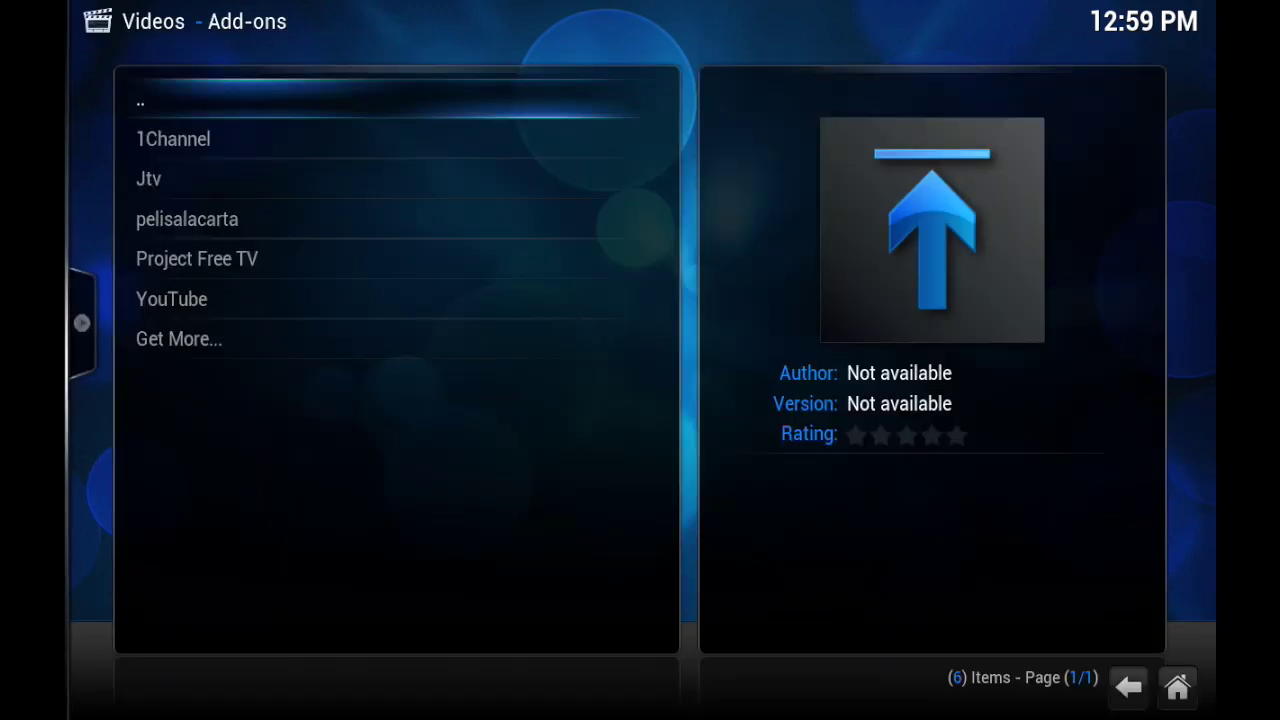
Open the 1Channel add-on's Movies section.
key("Down")
key("Down")
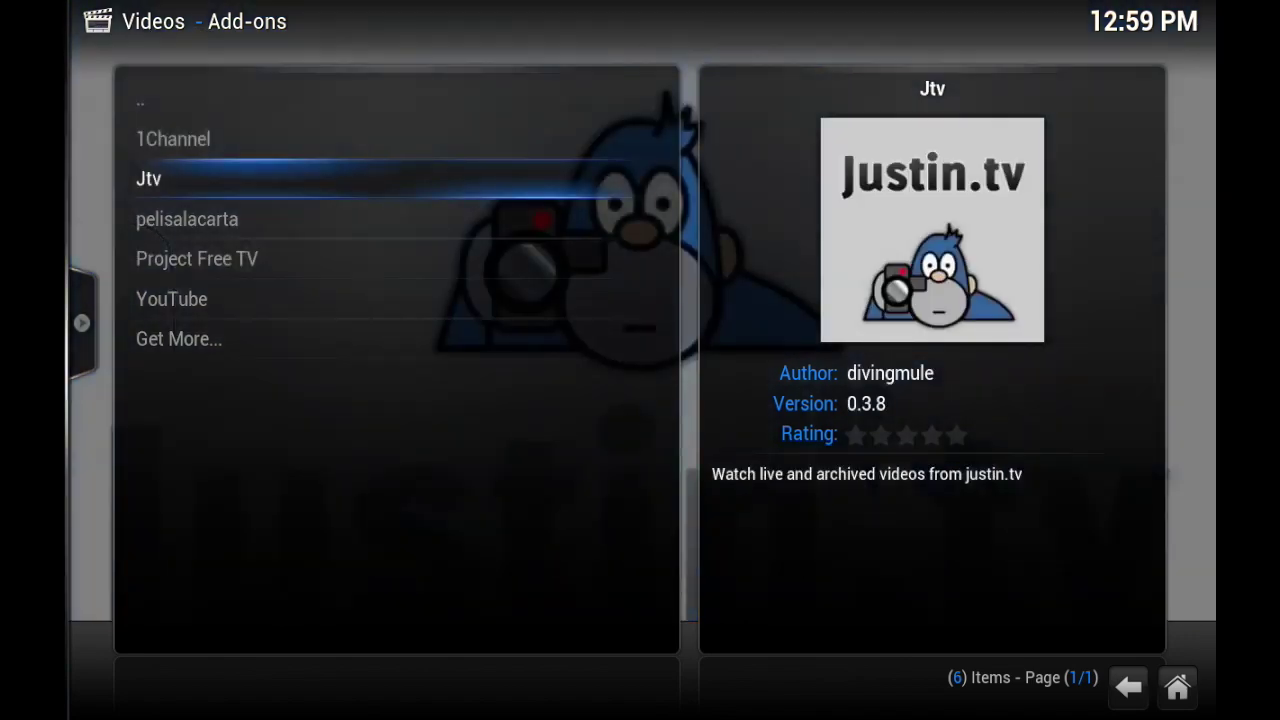
key("Up")
key("Return")
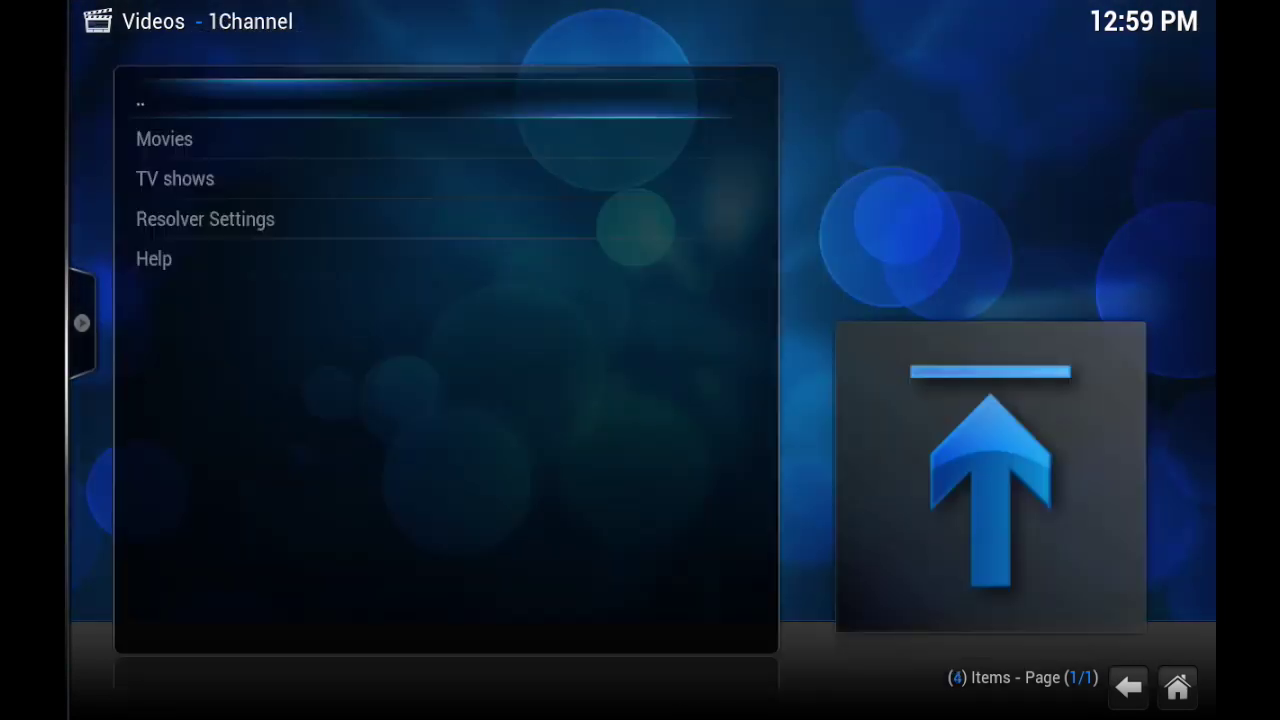
key("Down")
key("Return")
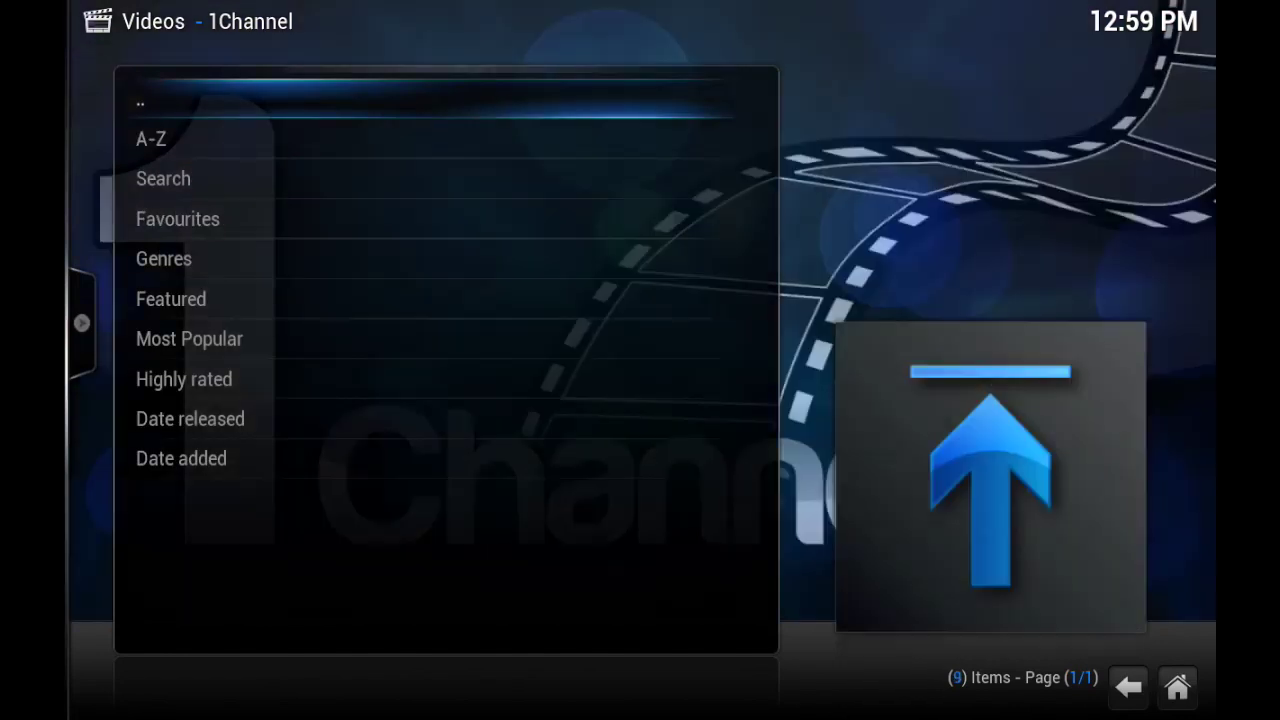
Return to the home screen and exit XBMC through the power menu.
key("Escape")
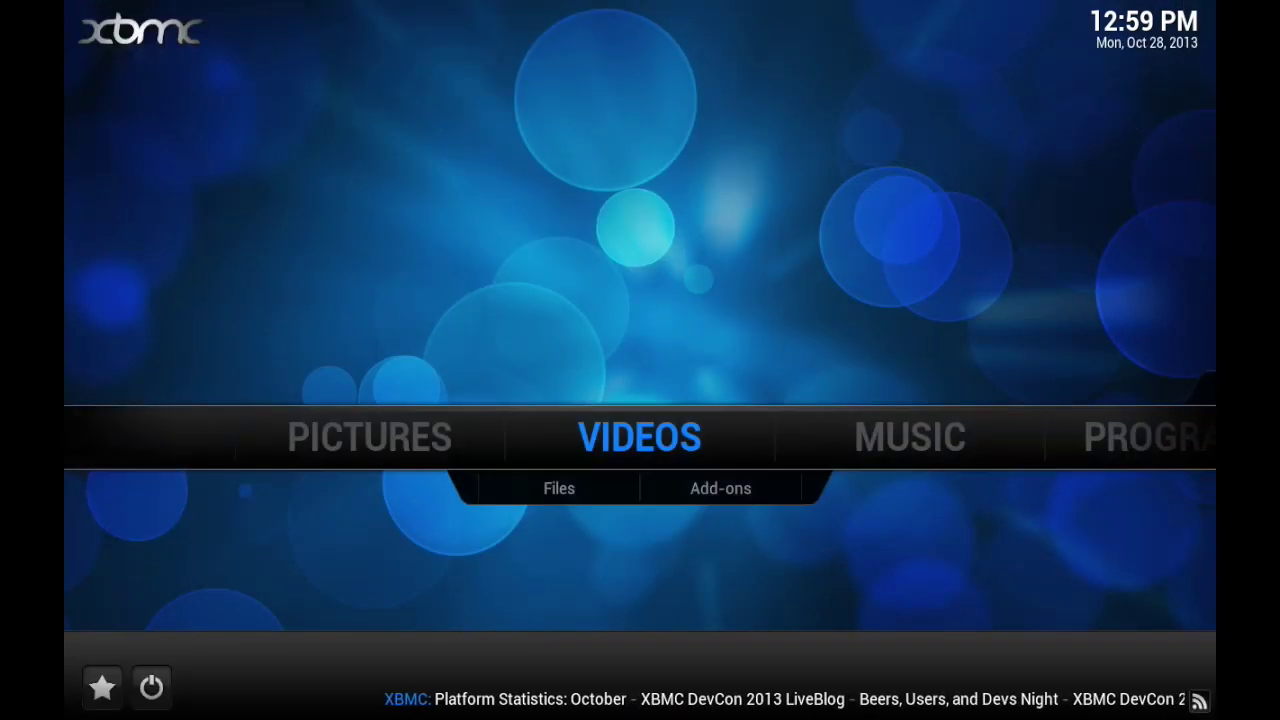
key("Down")
key("Down")
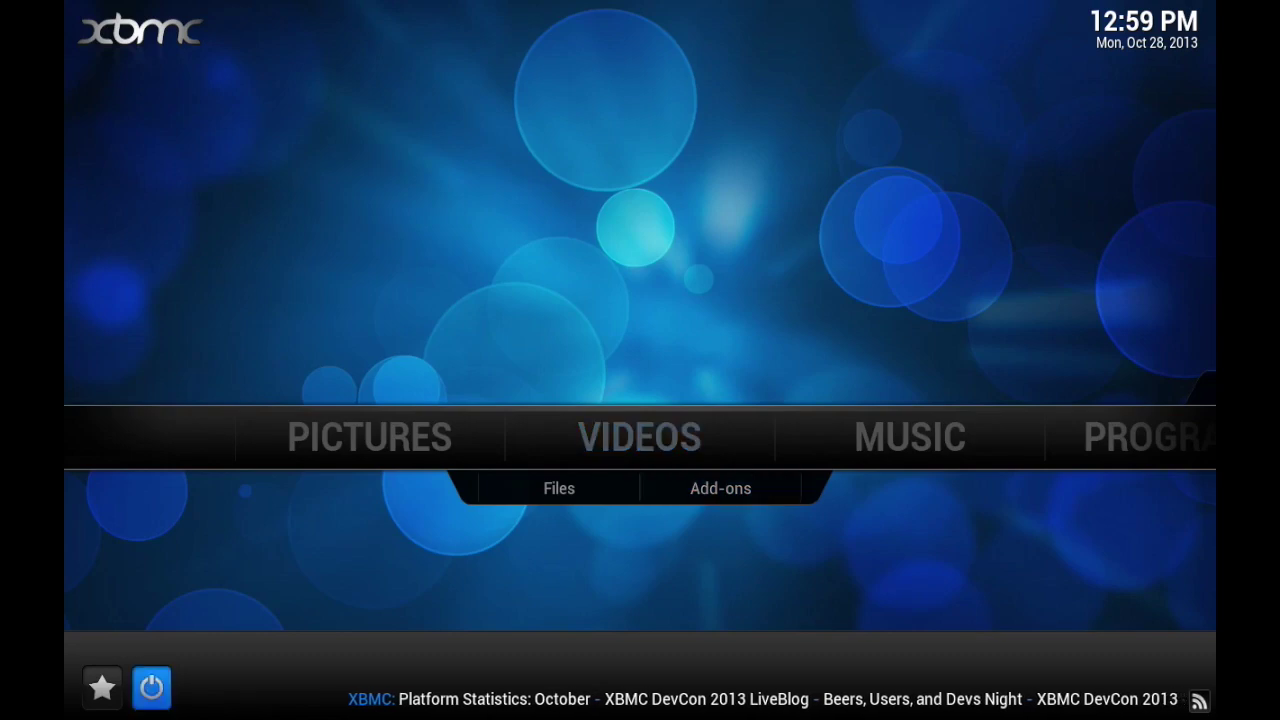
key("Return")
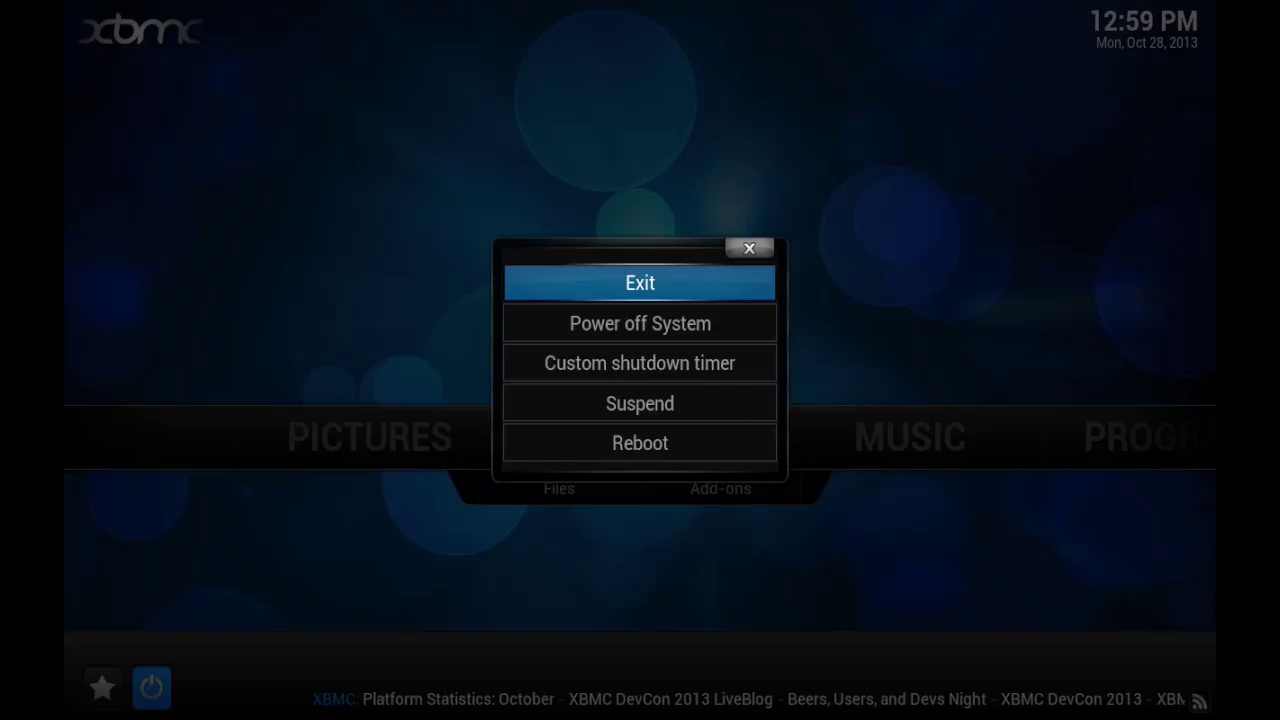
key("Return")
left_click(318, 203)
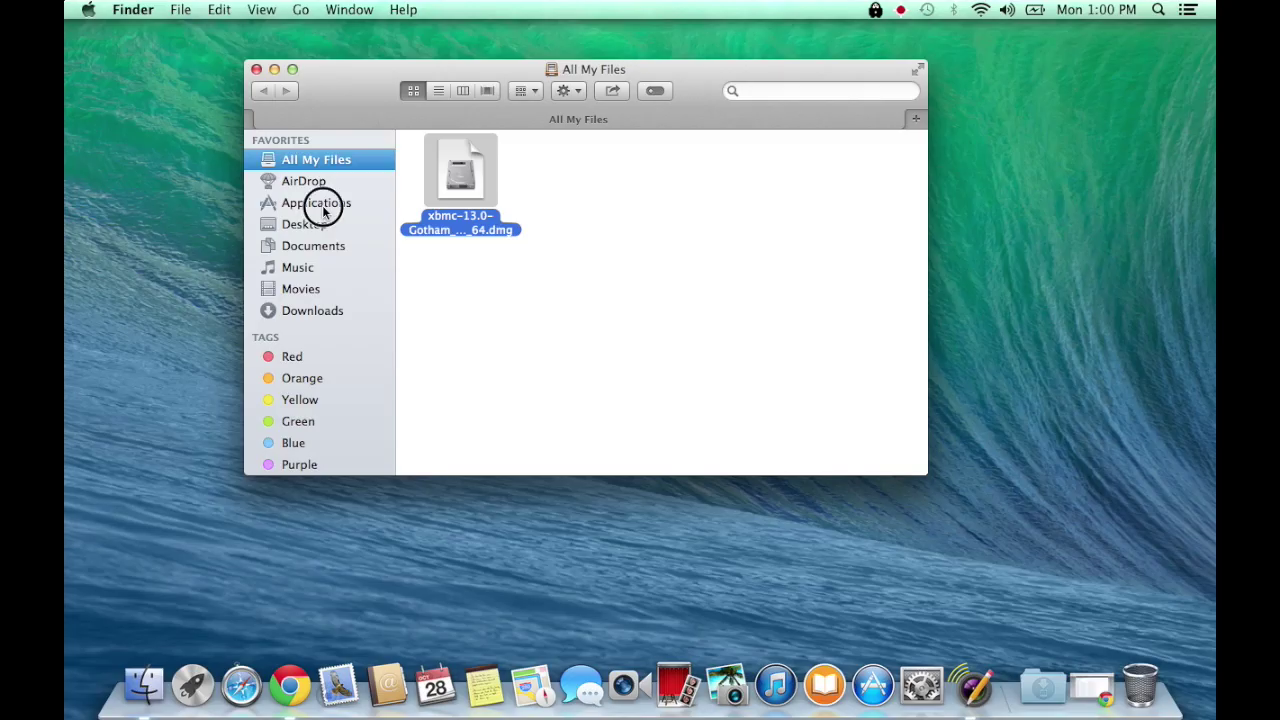
Locate XBMC in Applications, check its context menu, then close the Finder window.
scroll(676, 428, "down", 3)
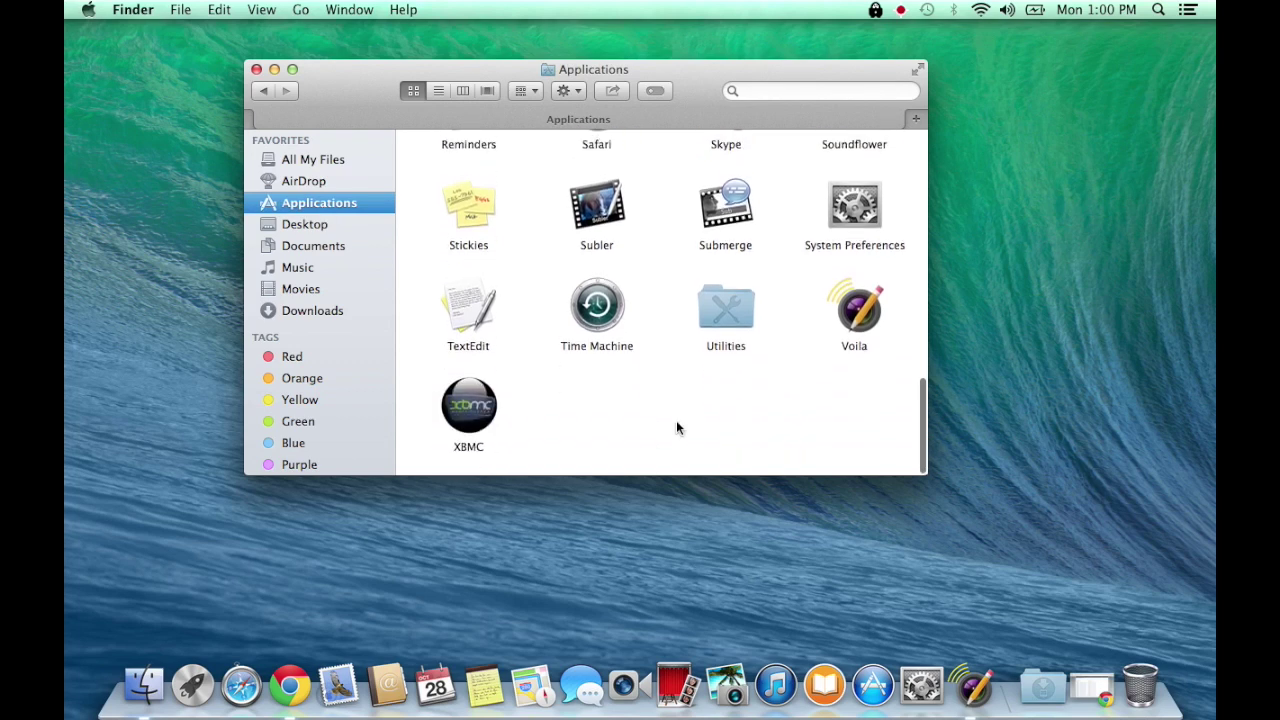
right_click(482, 404)
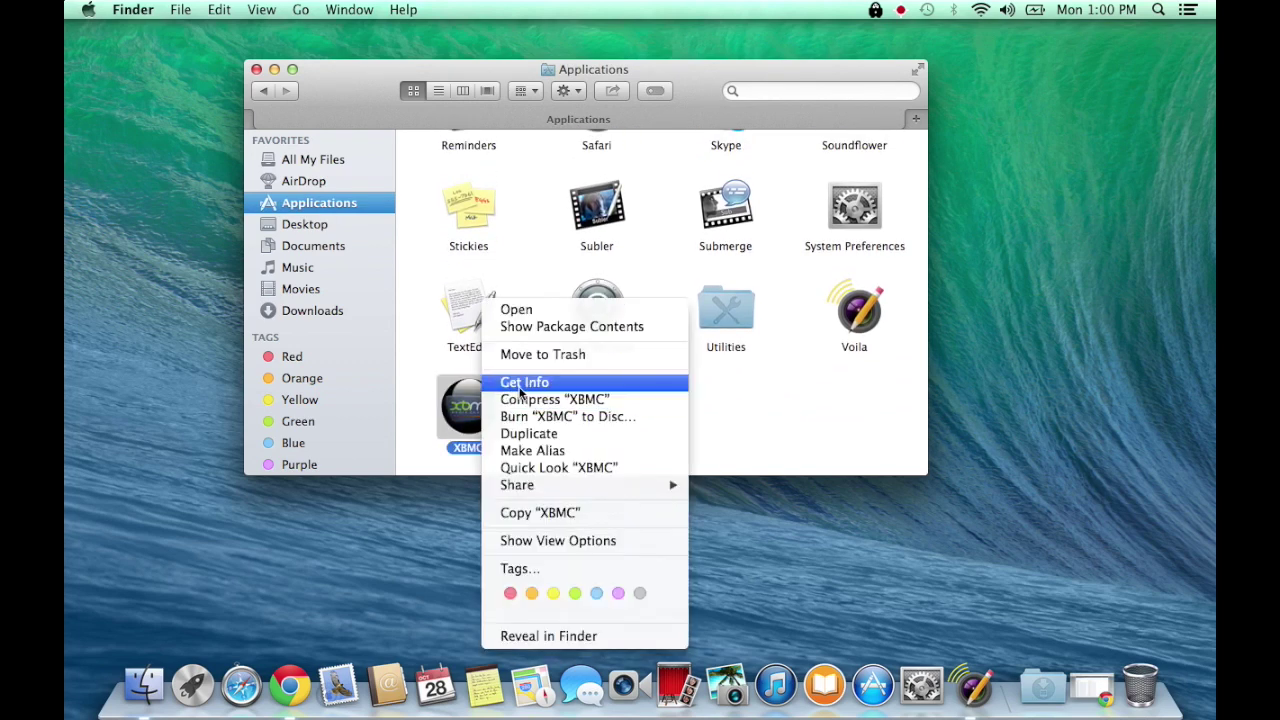
key("Escape")
left_click(524, 398)
left_click(256, 70)
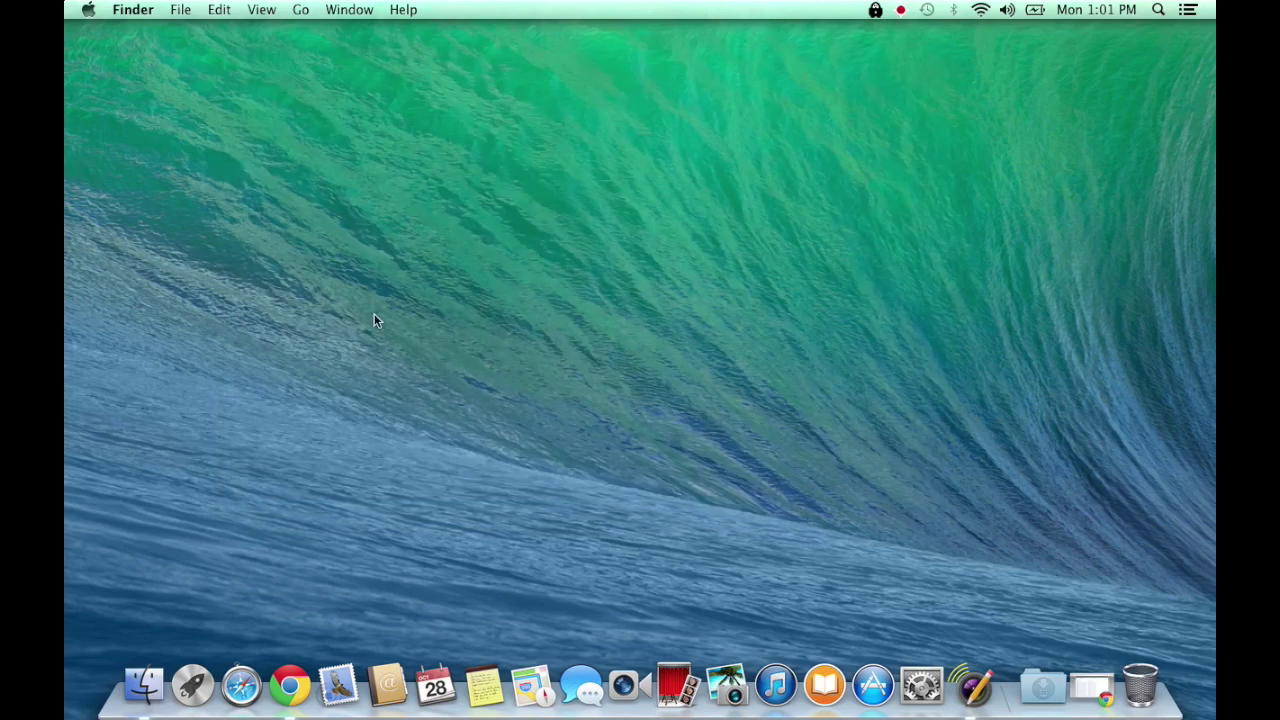
Reload the mirrors.xbmc.org/snapshots/osx page in Chrome, then close its tab.
left_click(290, 686)
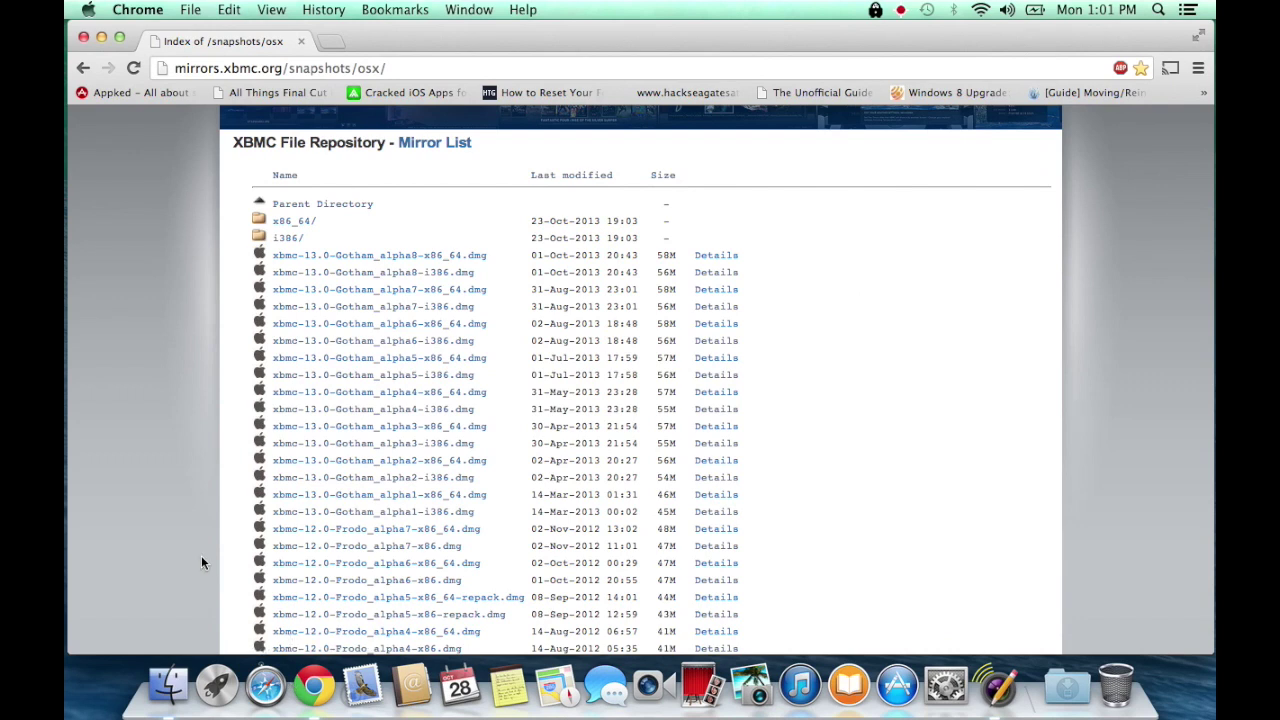
left_click(135, 68)
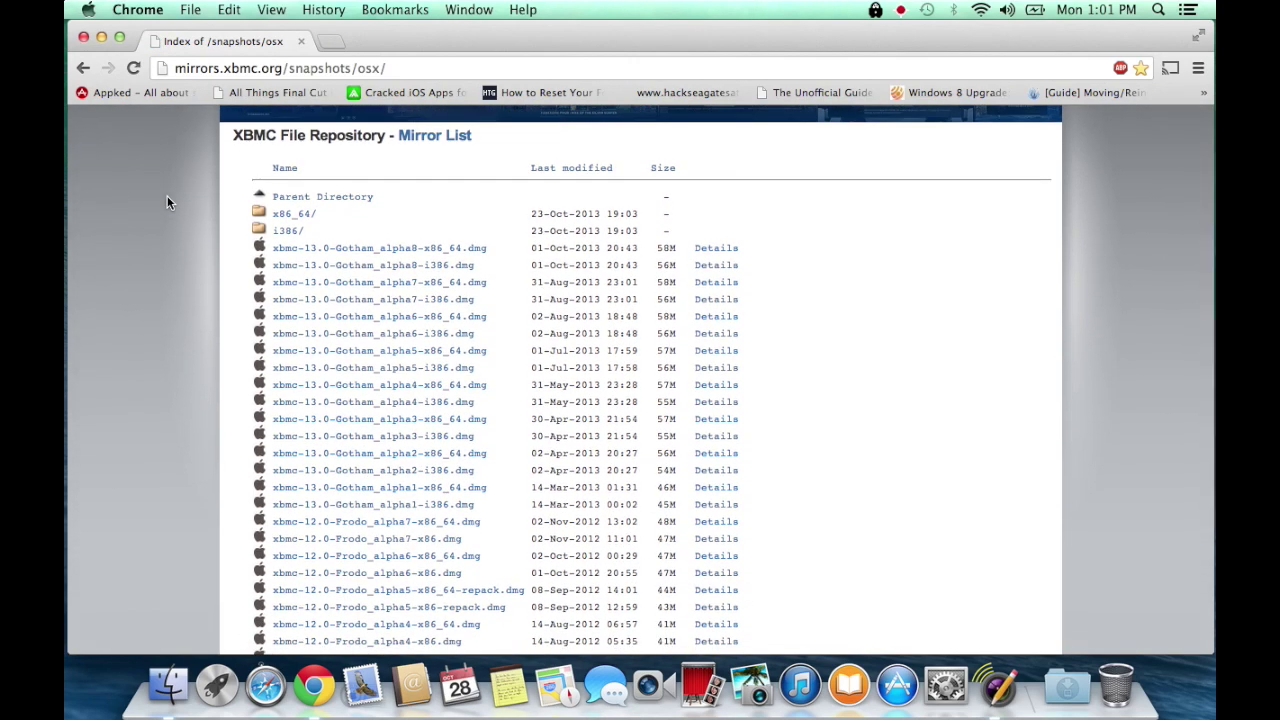
scroll(167, 203, "down", 1)
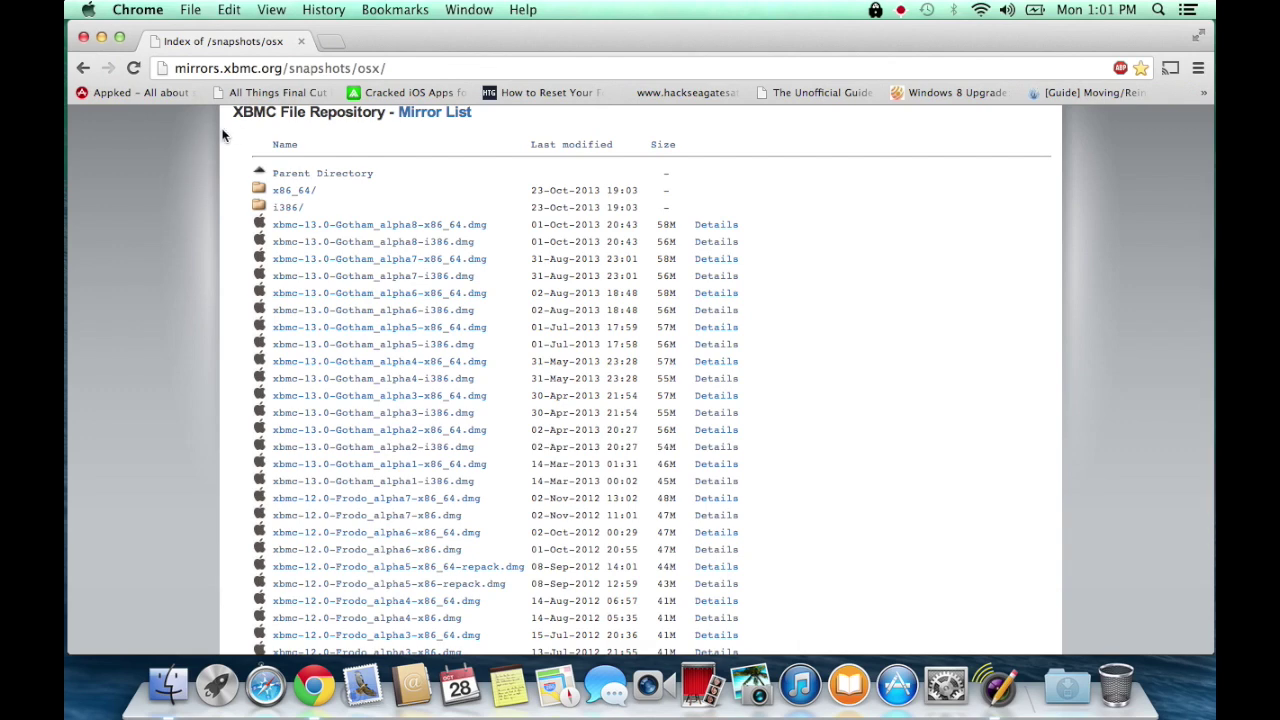
left_click(303, 42)
left_click(429, 213)
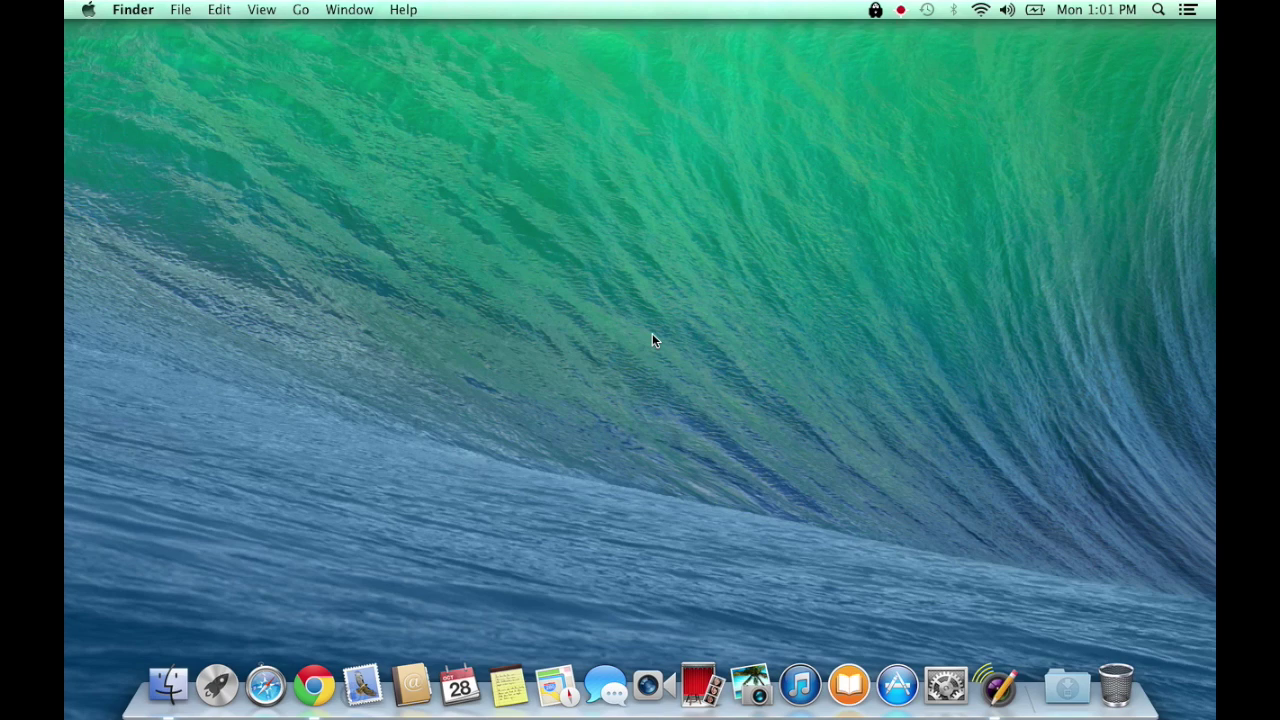
left_click(901, 10)
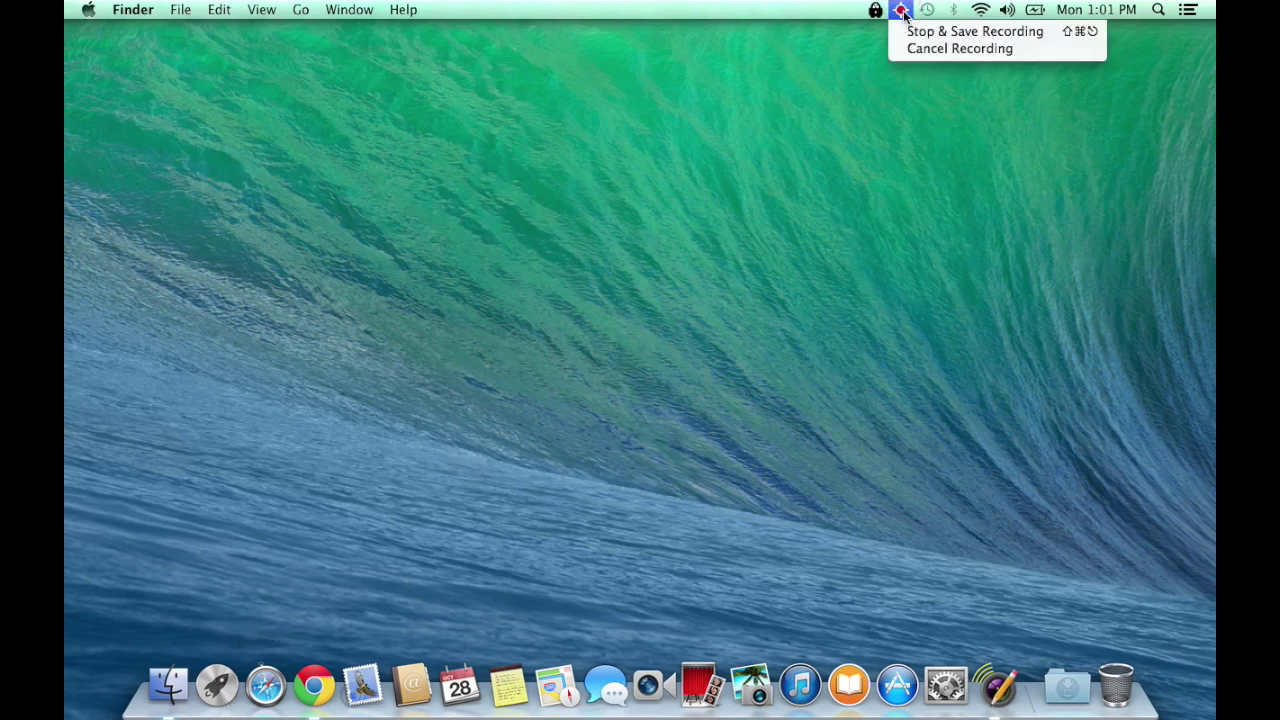